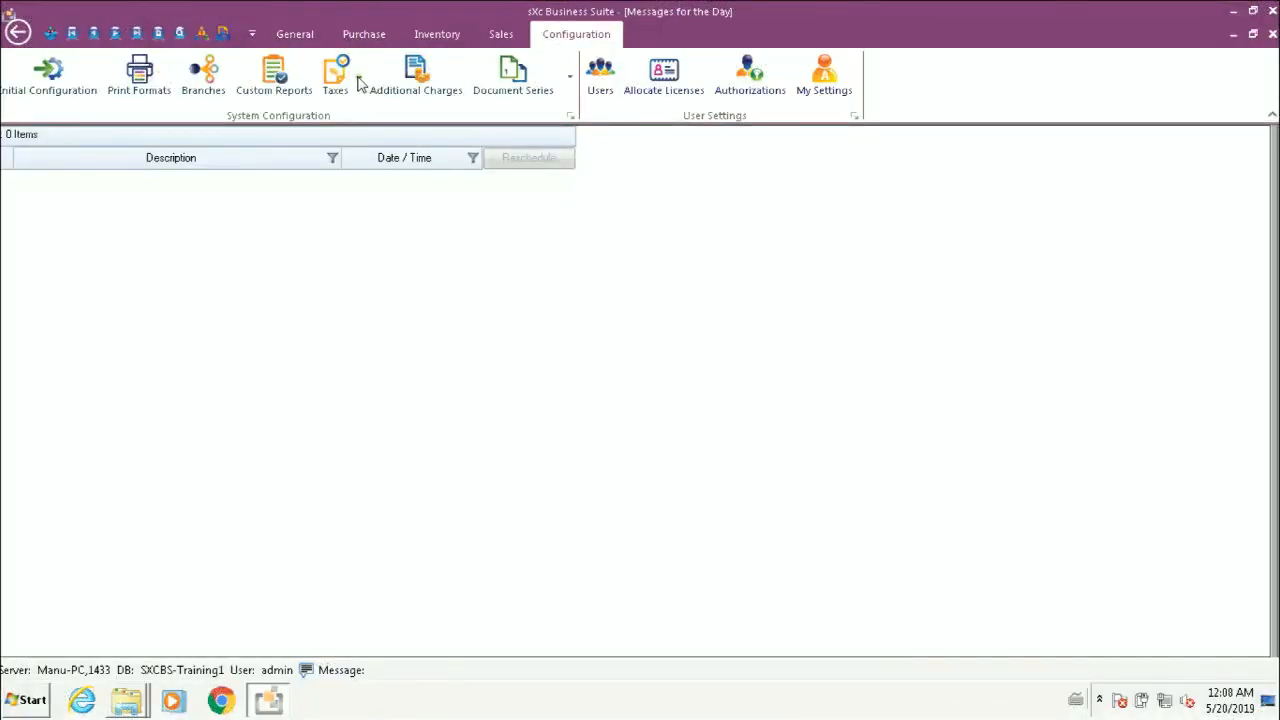
Add a tax code with code and name CGST, calculated on the item line total
left_click(358, 83)
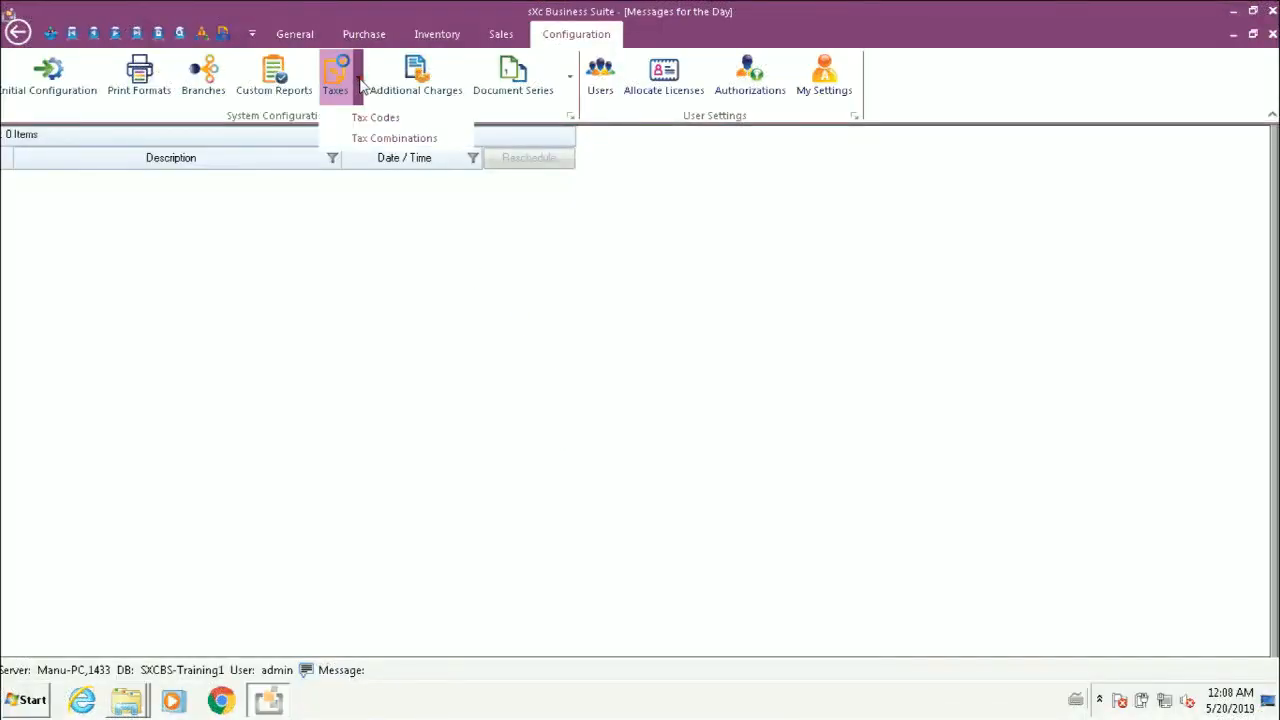
left_click(410, 120)
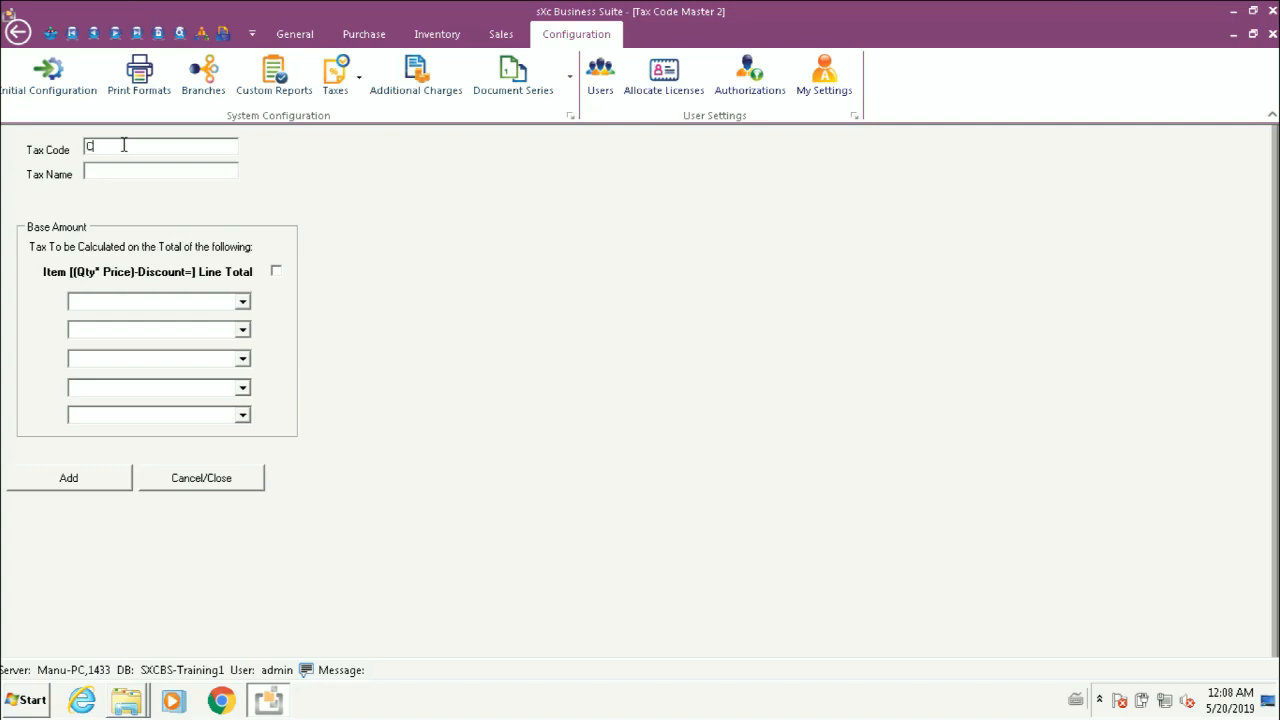
type("GSTS")
key("BackSpace")
type("CGST")
key("BackSpace")
key("BackSpace")
type("GST")
left_click(277, 272)
left_click(88, 486)
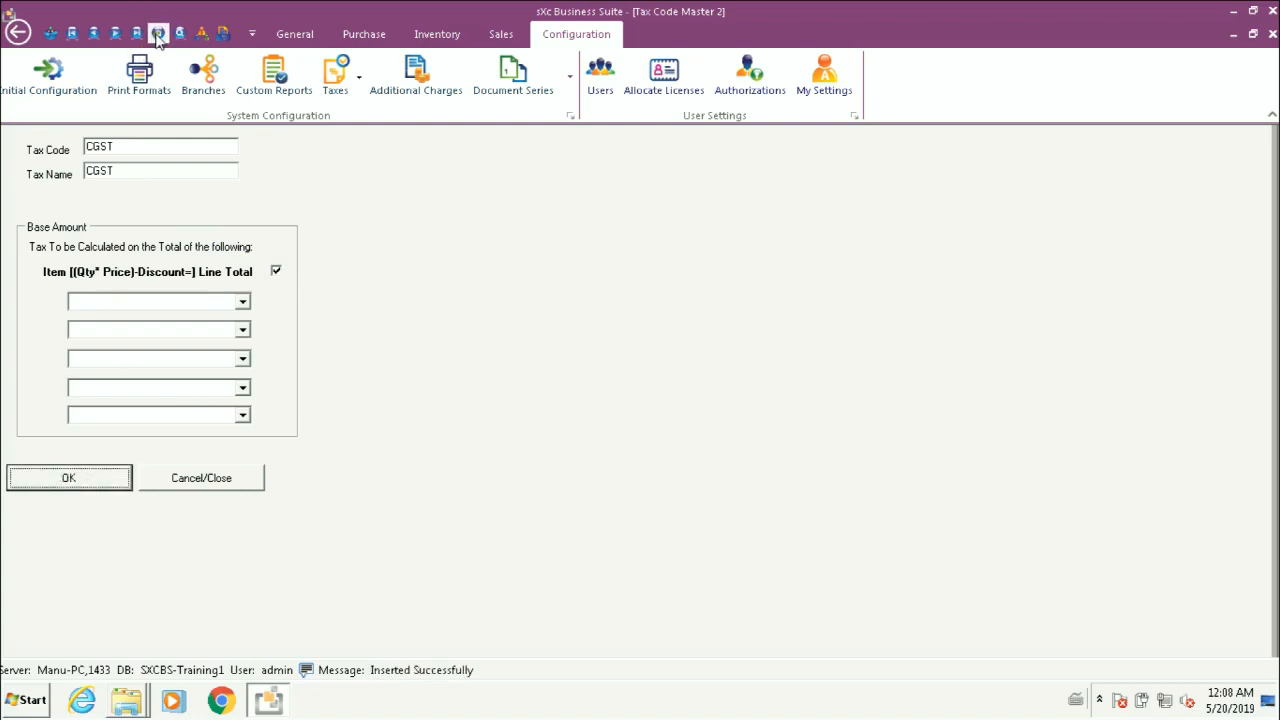
Add a new tax code with code and name SGST, based on the item line total
left_click(285, 37)
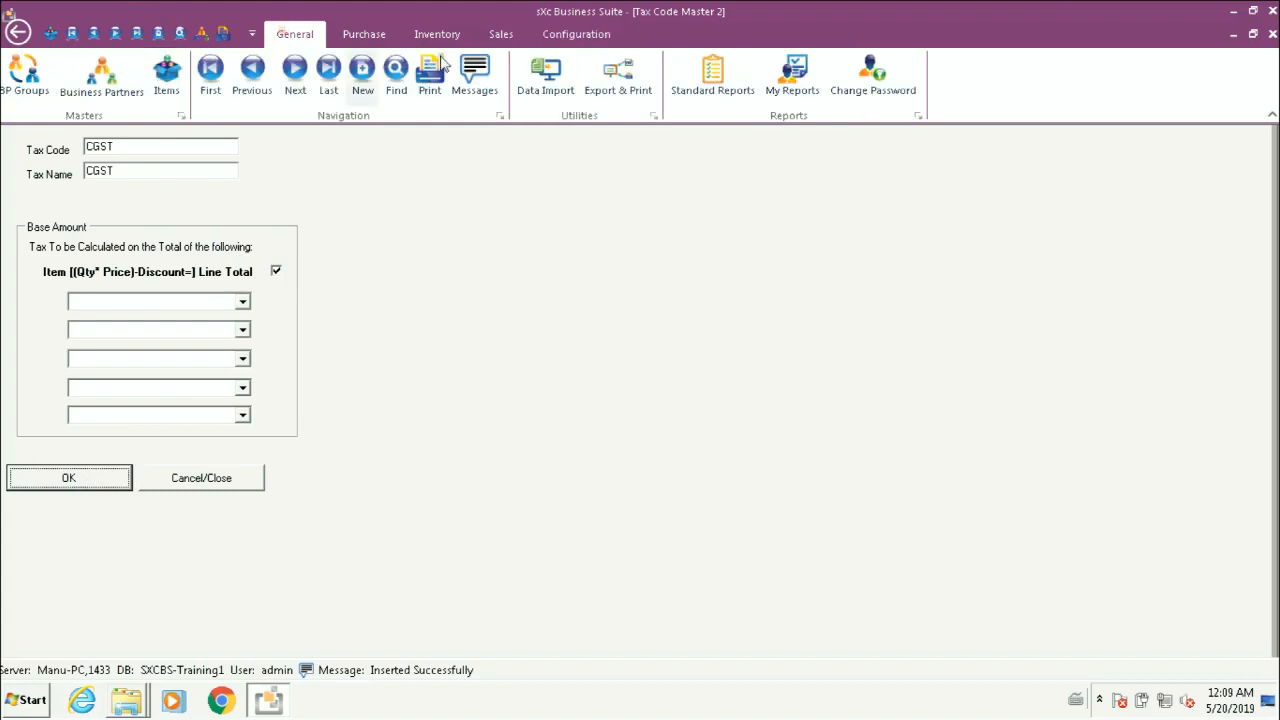
left_click(363, 78)
left_click(199, 147)
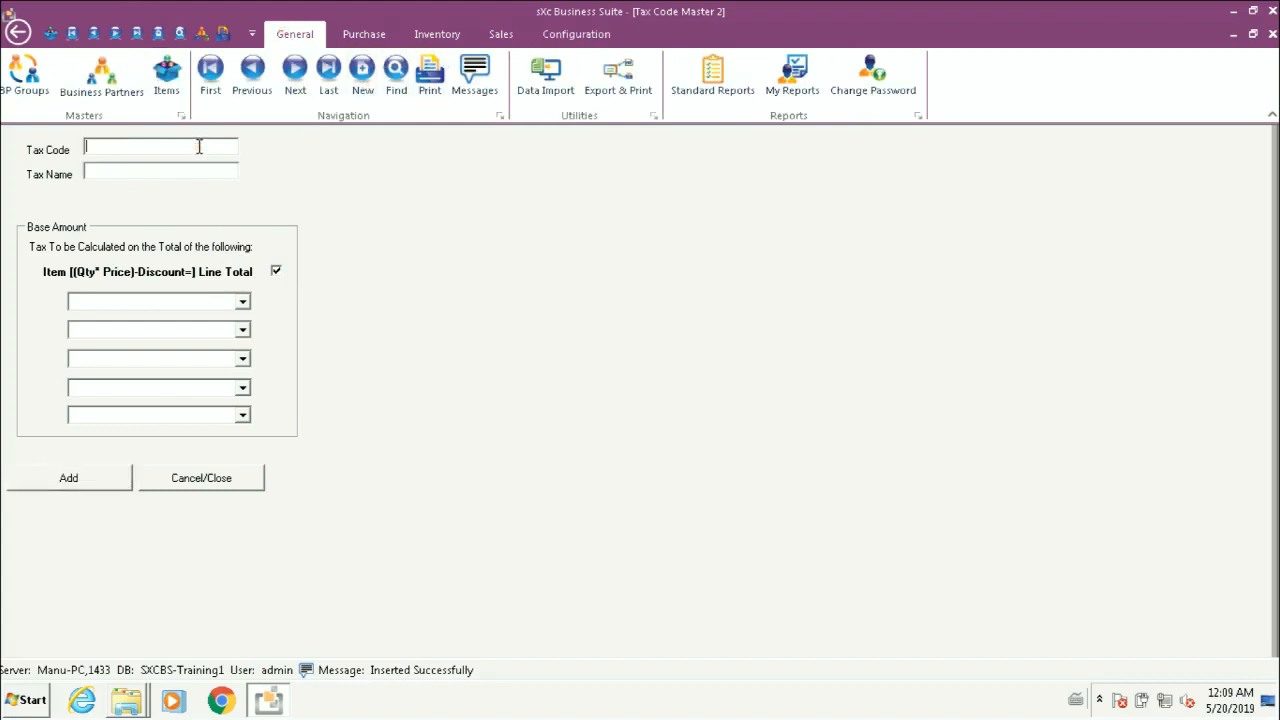
type("SGSTSGST")
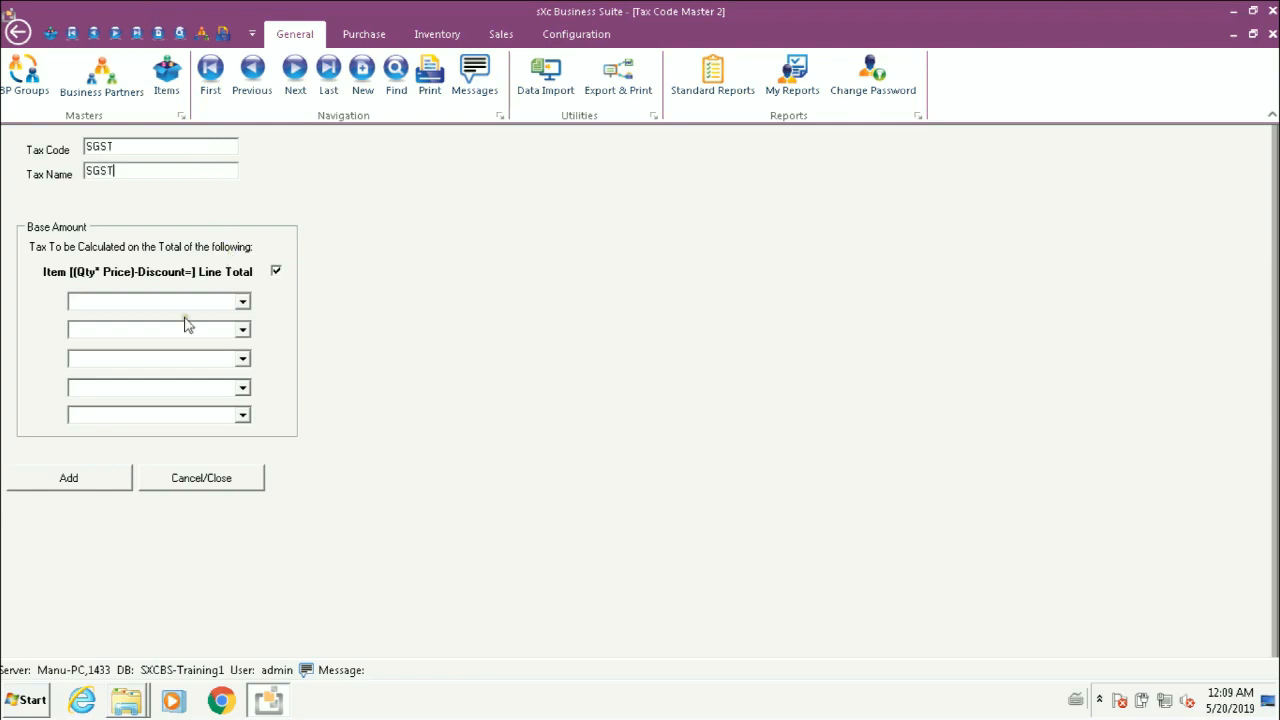
left_click(70, 480)
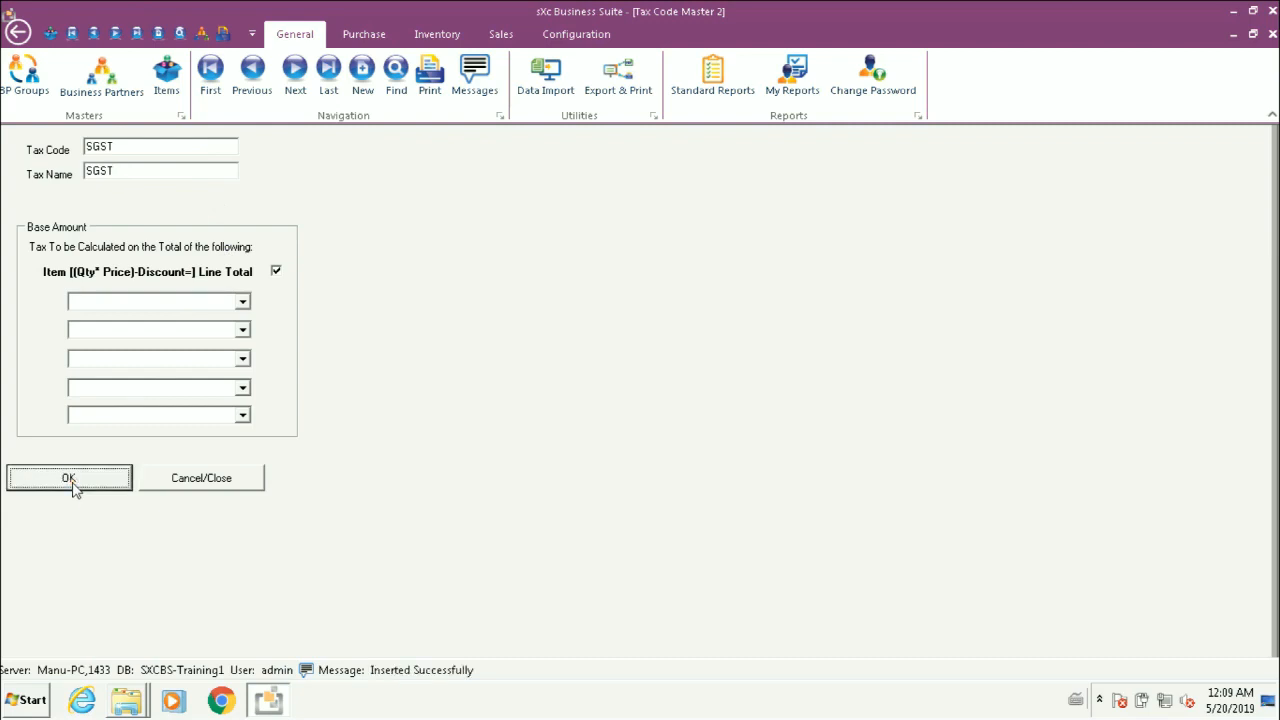
Add a new tax code with code and name IGST on the item line total, and close the tax code form
left_click(365, 80)
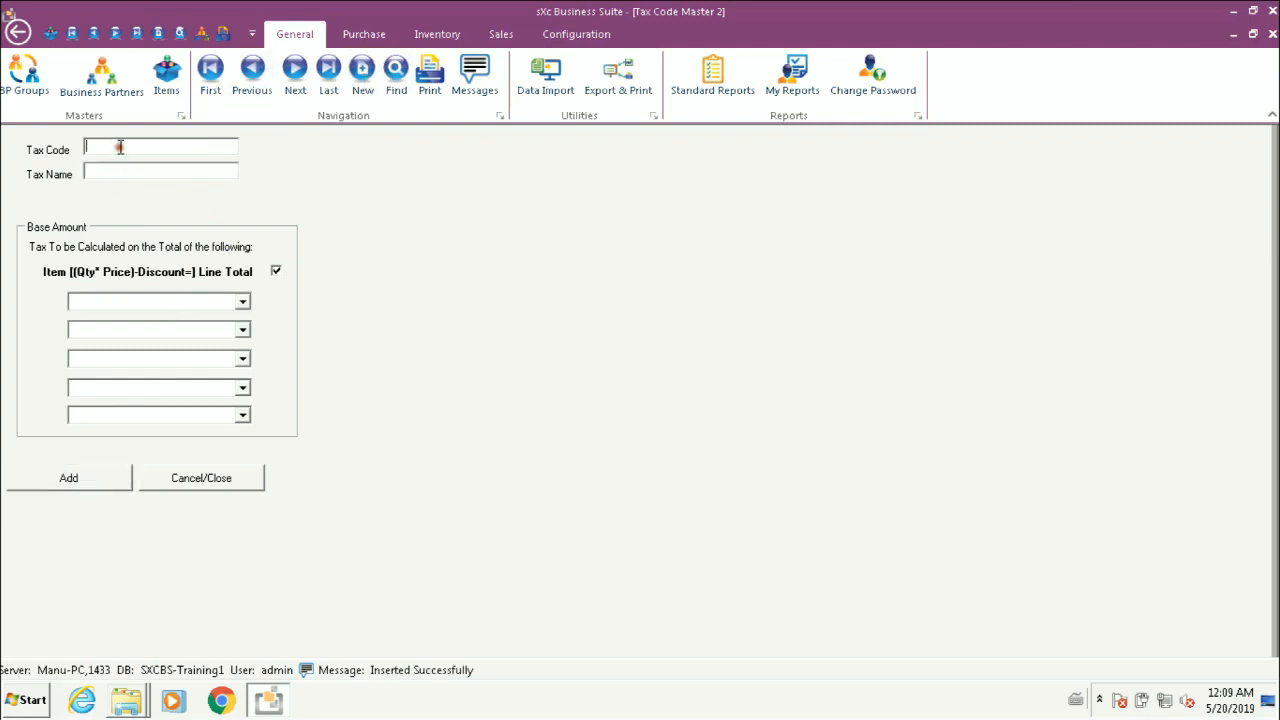
type("IGSTIGST")
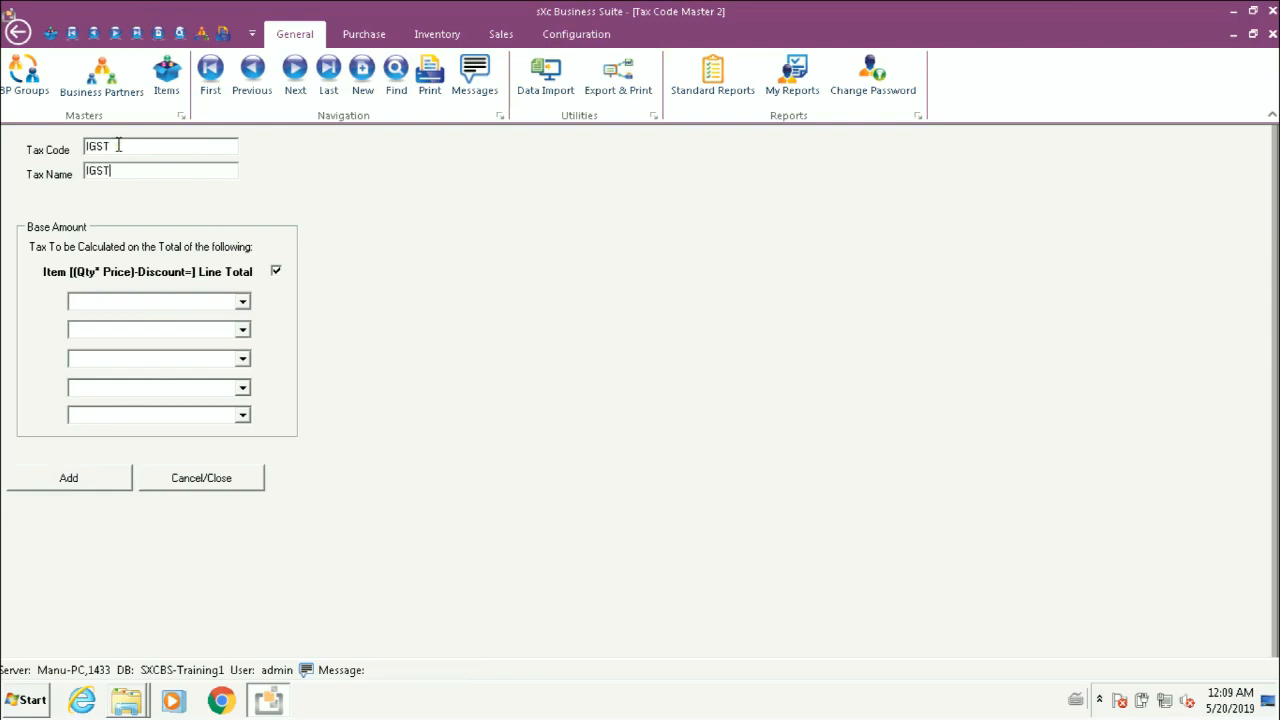
left_click(97, 481)
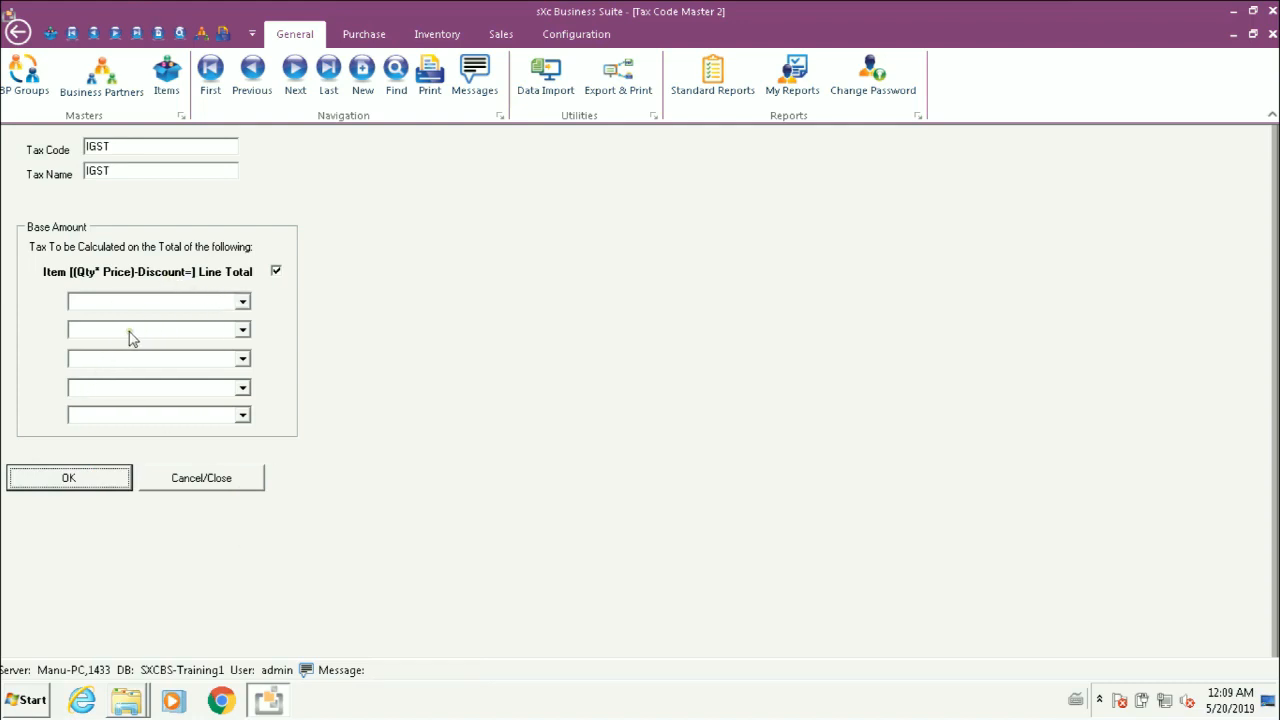
left_click(113, 479)
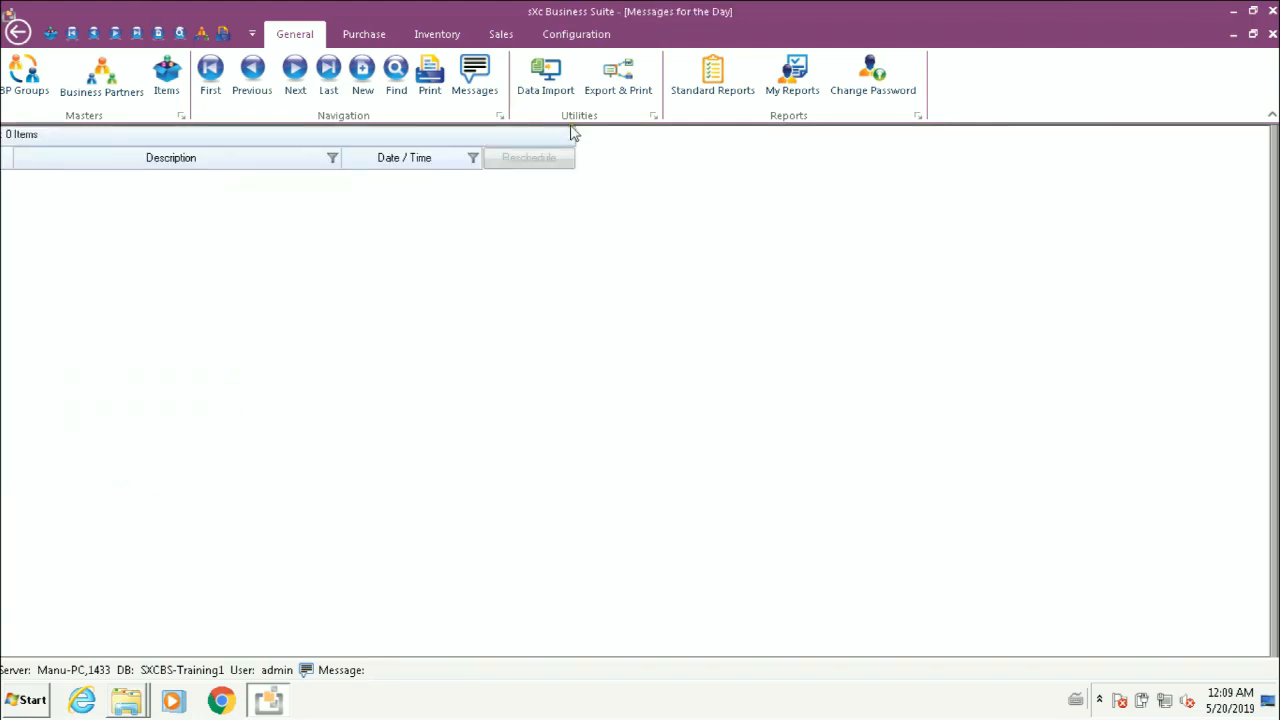
Start a new tax combination with code LocalGST18 and name Local GST 18%
left_click(548, 30)
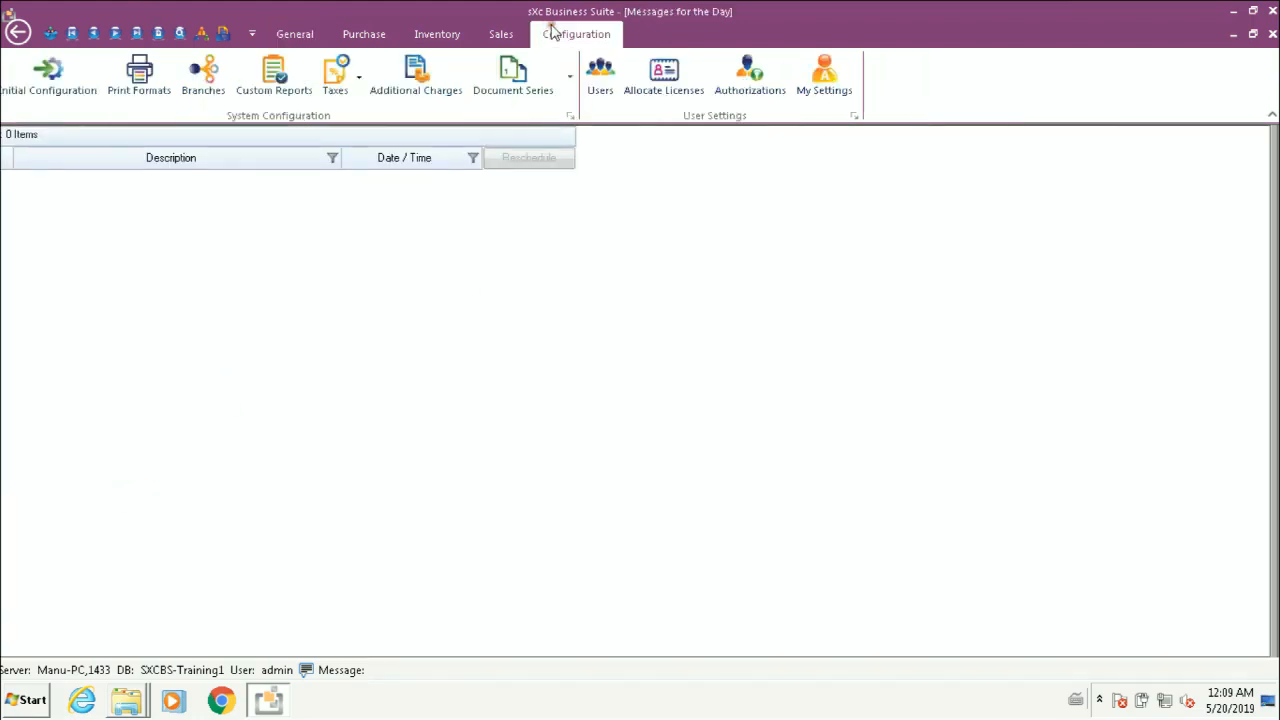
left_click(357, 88)
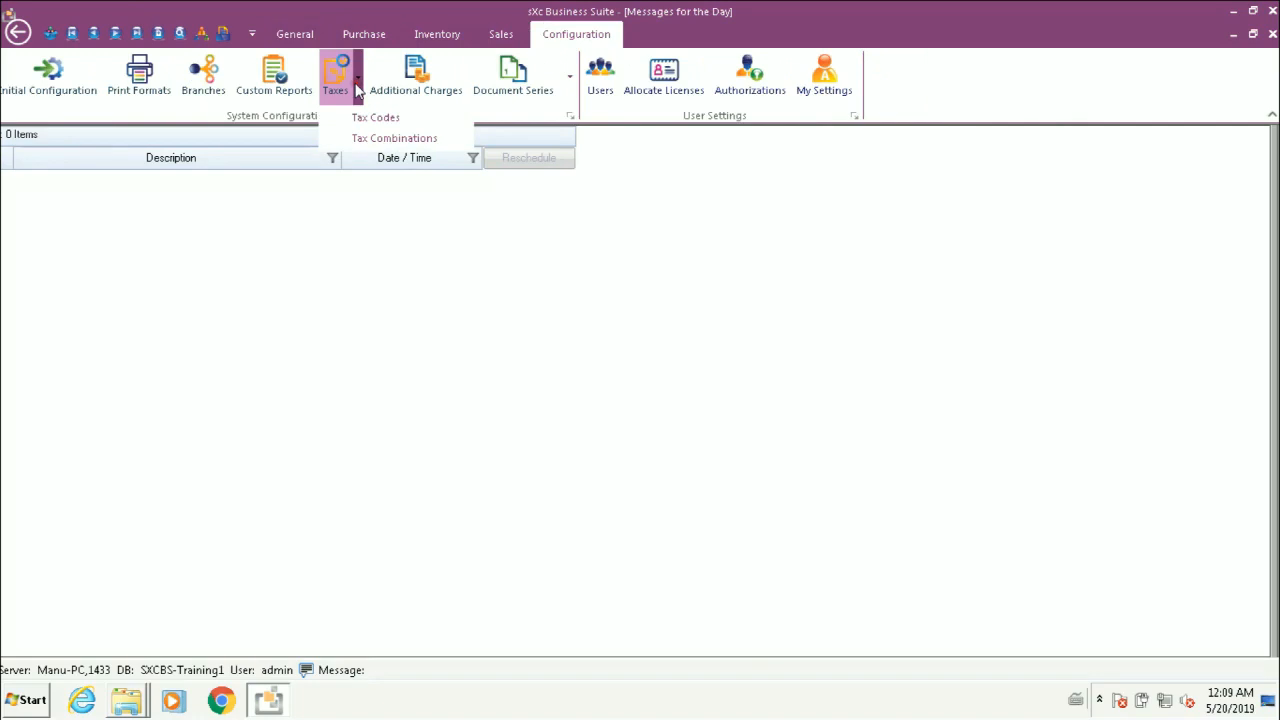
left_click(362, 140)
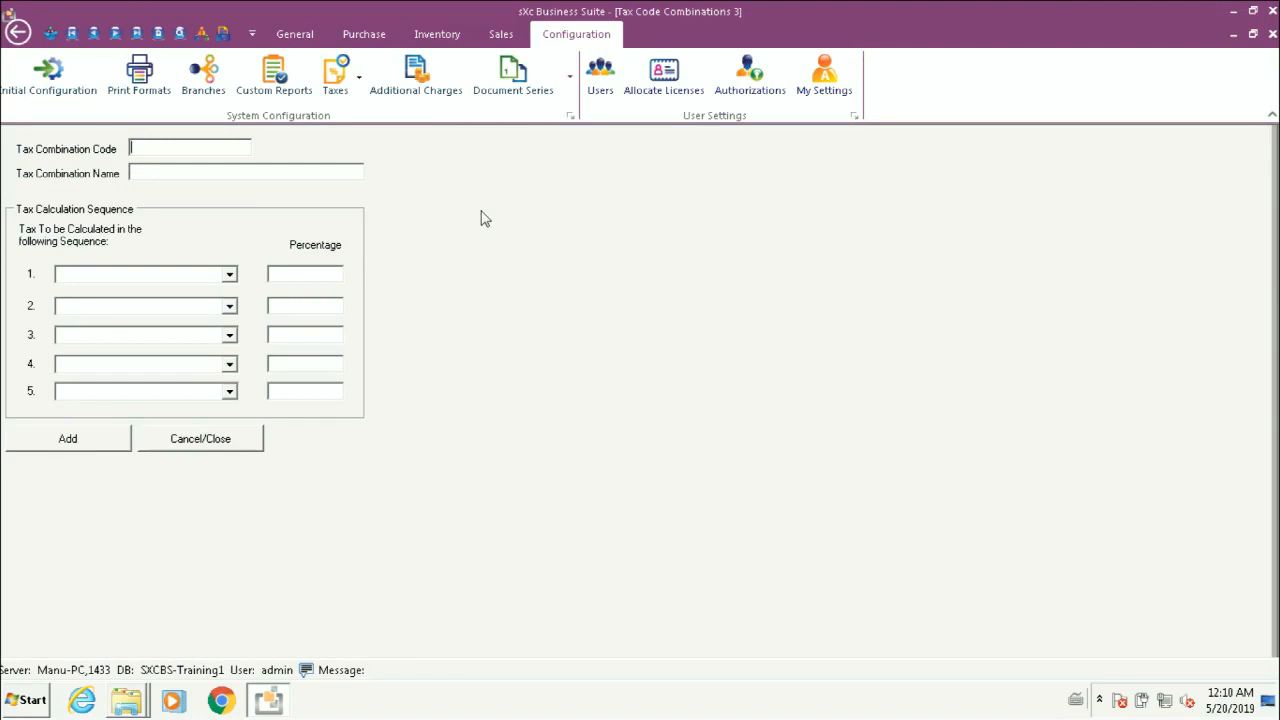
type("LocalGST18")
key("Tab")
type("Local GST 18%")
Set the calculation sequence to CGST at 9 percent and SGST at 9 percent, and add the combination
left_click(229, 274)
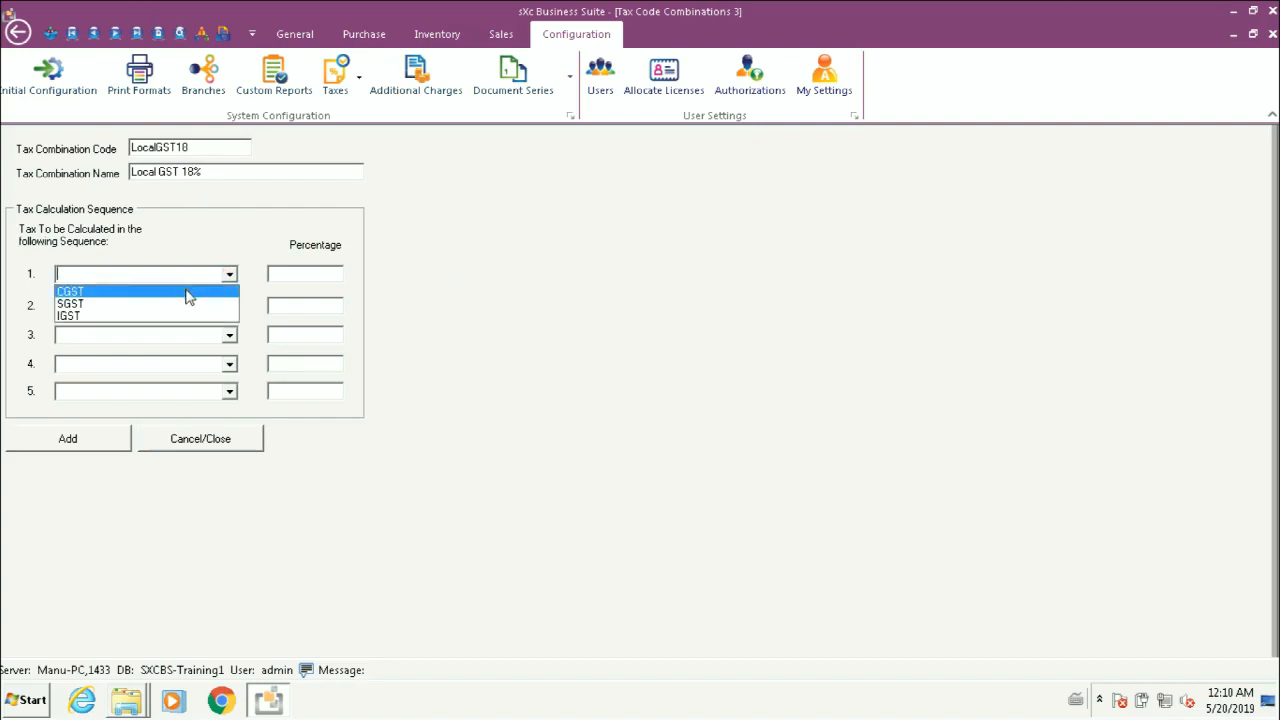
left_click(190, 292)
left_click(283, 274)
type("9")
left_click(229, 305)
left_click(152, 336)
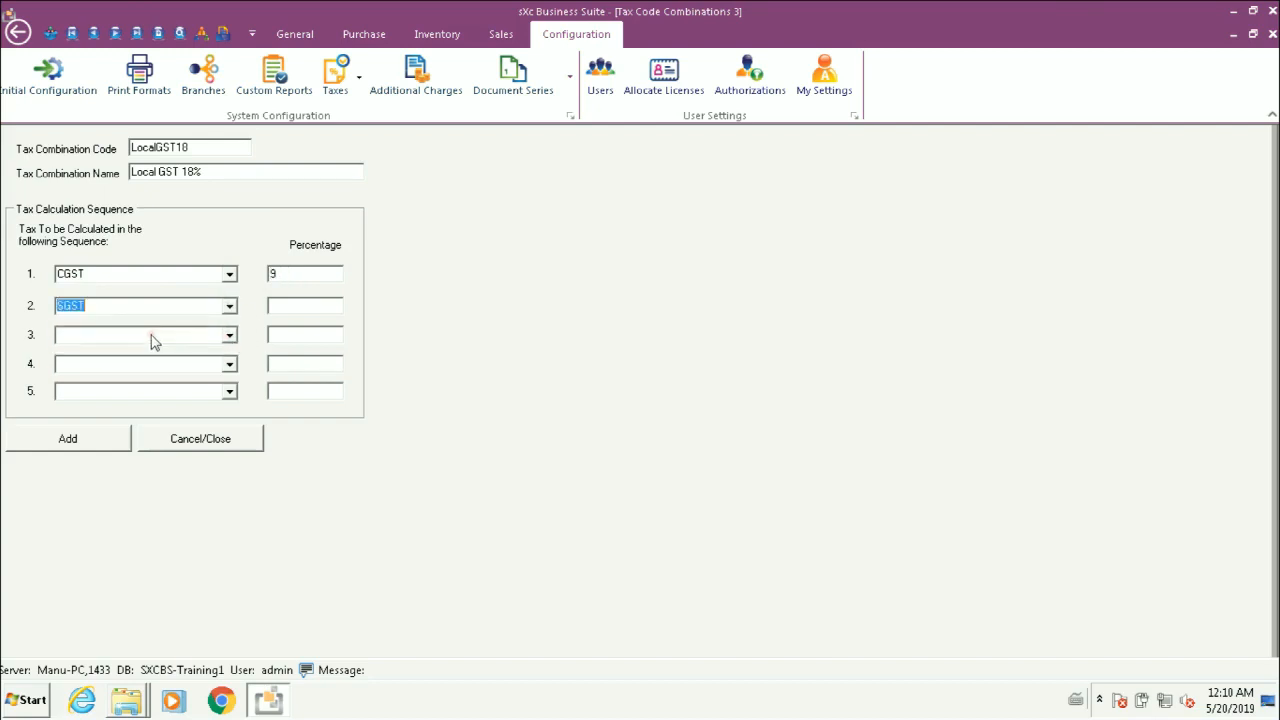
left_click(311, 309)
type("9")
key("Tab")
left_click(68, 440)
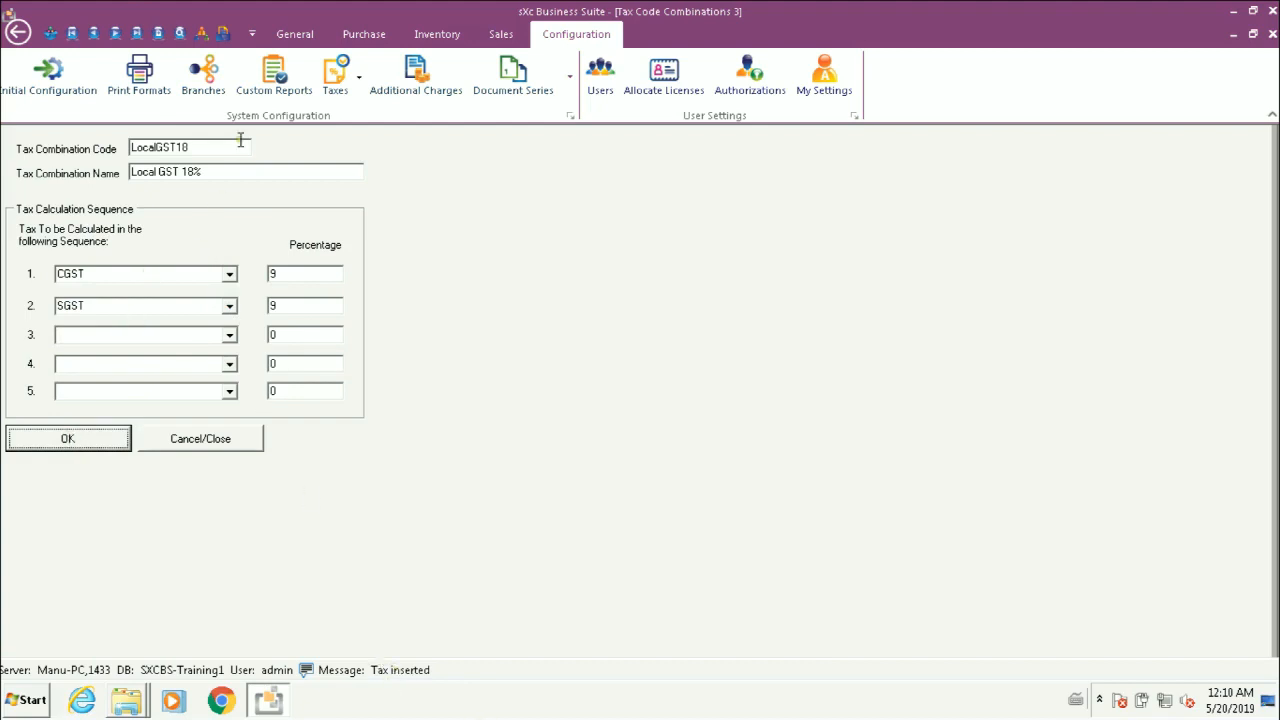
Start another tax combination with code LocalGST5 and name Local GST 5%
left_click(159, 34)
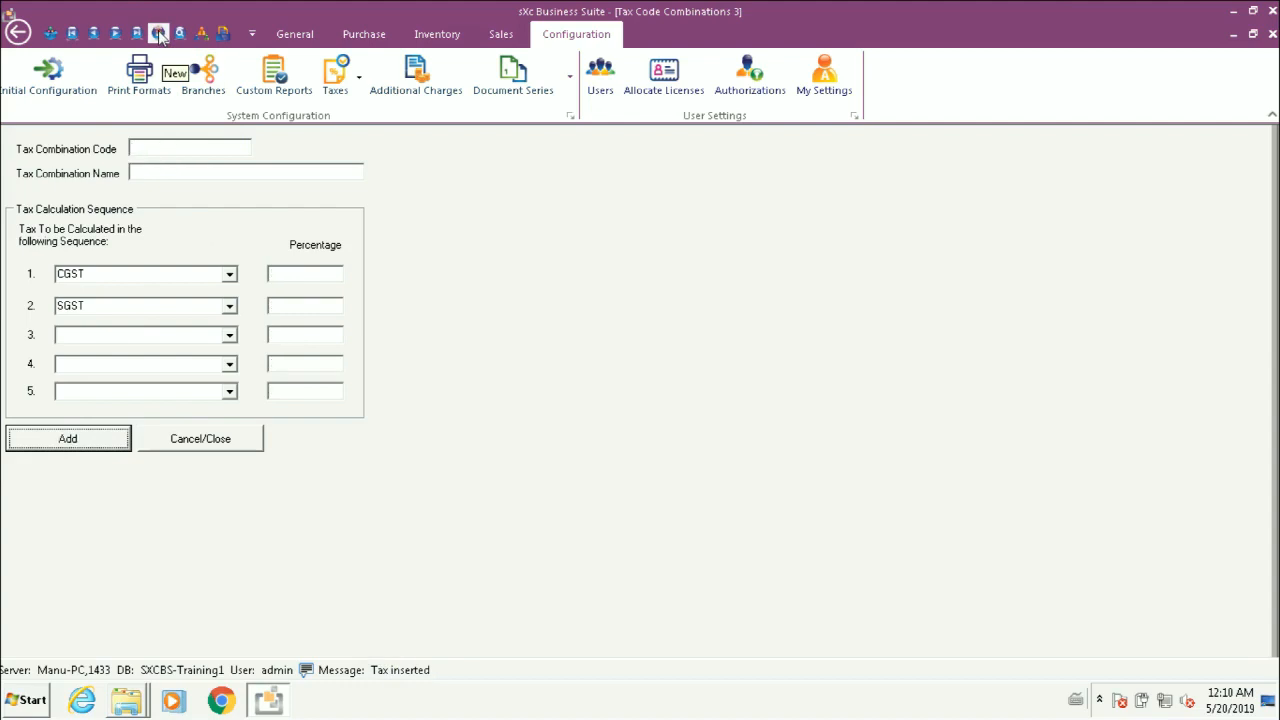
left_click(163, 147)
type("Loc")
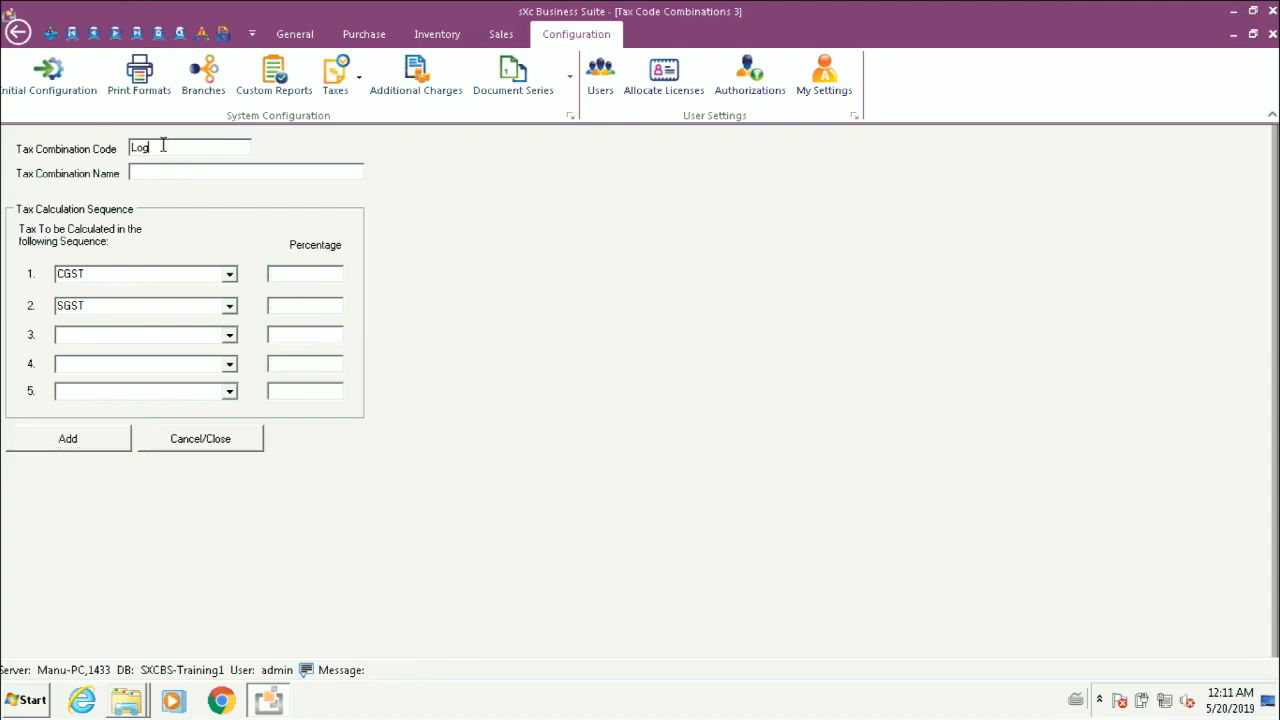
type("alGST5")
key("Tab")
type("LocalGST 5%")
Set the CGST and SGST percentages to 2.5 each and add the 5% combination
left_click(283, 270)
type("2.5")
left_click(288, 305)
type("2.5")
left_click(70, 445)
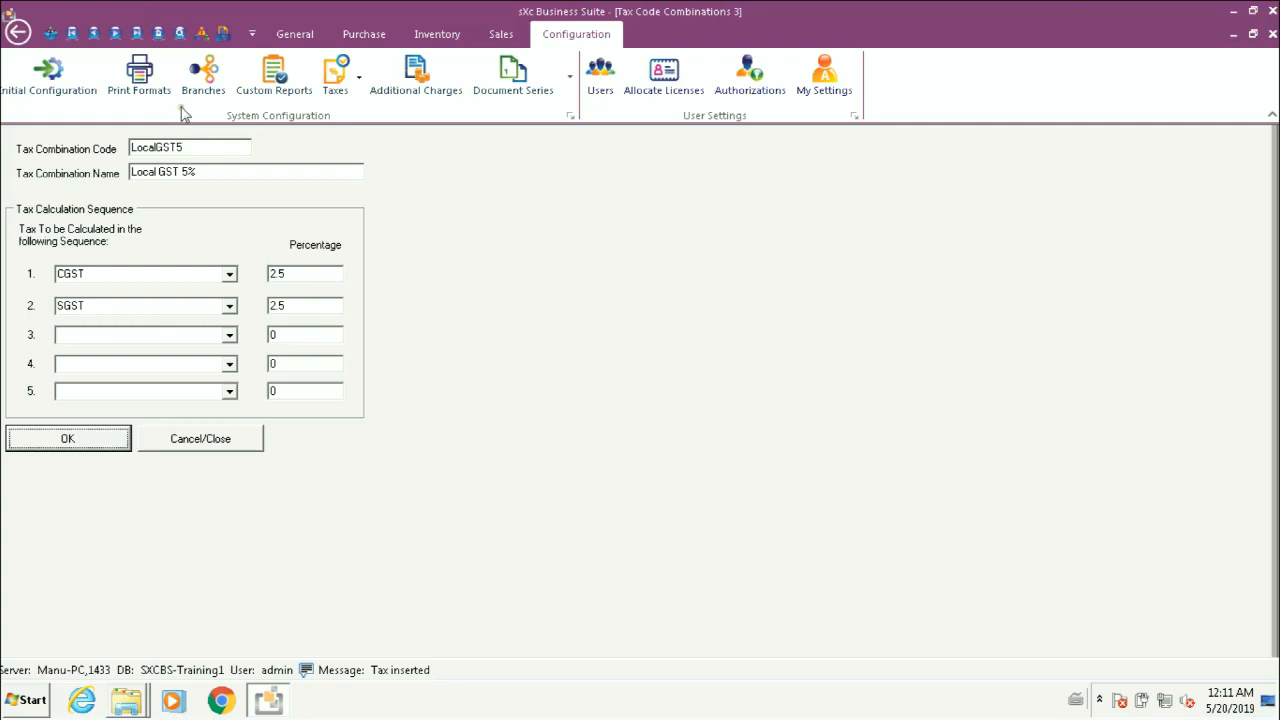
Start a third tax combination with code IGST18 and name Integrated GST 18%
left_click(158, 34)
left_click(155, 148)
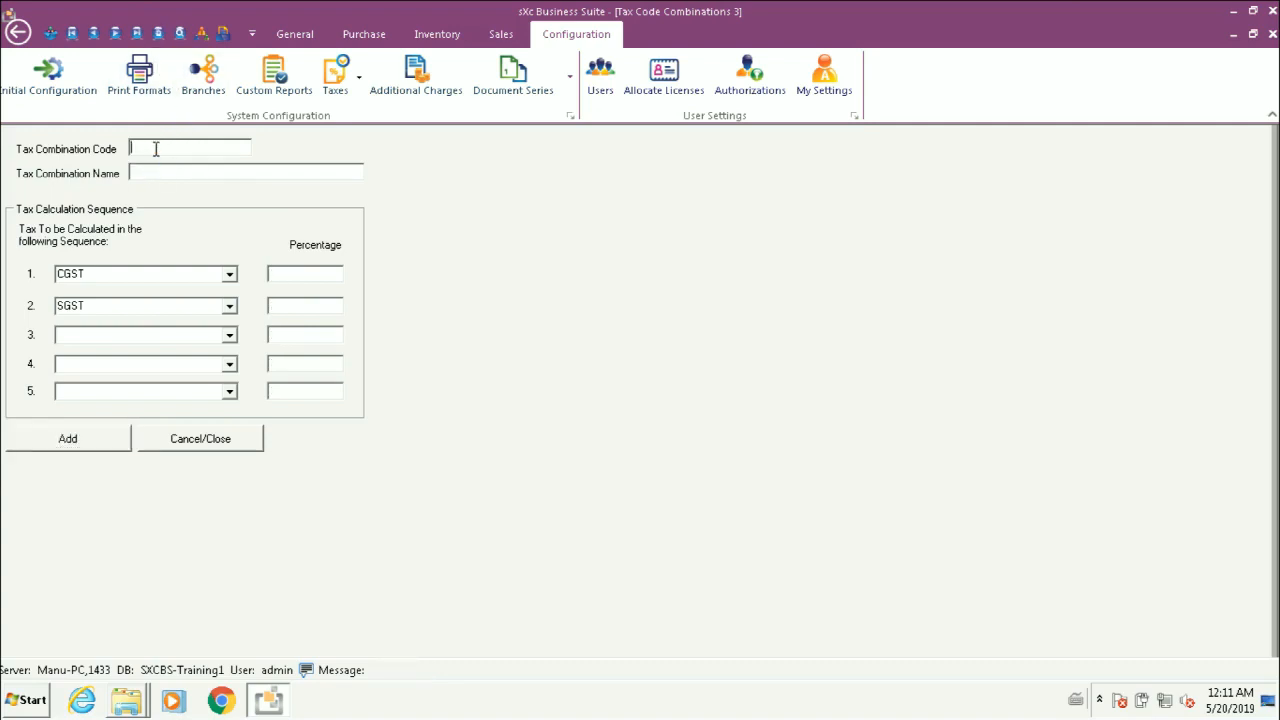
type("Int")
key("BackSpace")
key("BackSpace")
type("GST")
type("10")
key("Tab")
type("Integrated")
type("GST")
Clear SGST from the second sequence row, set the first row to IGST at 18 percent, and add the combination
left_click(229, 306)
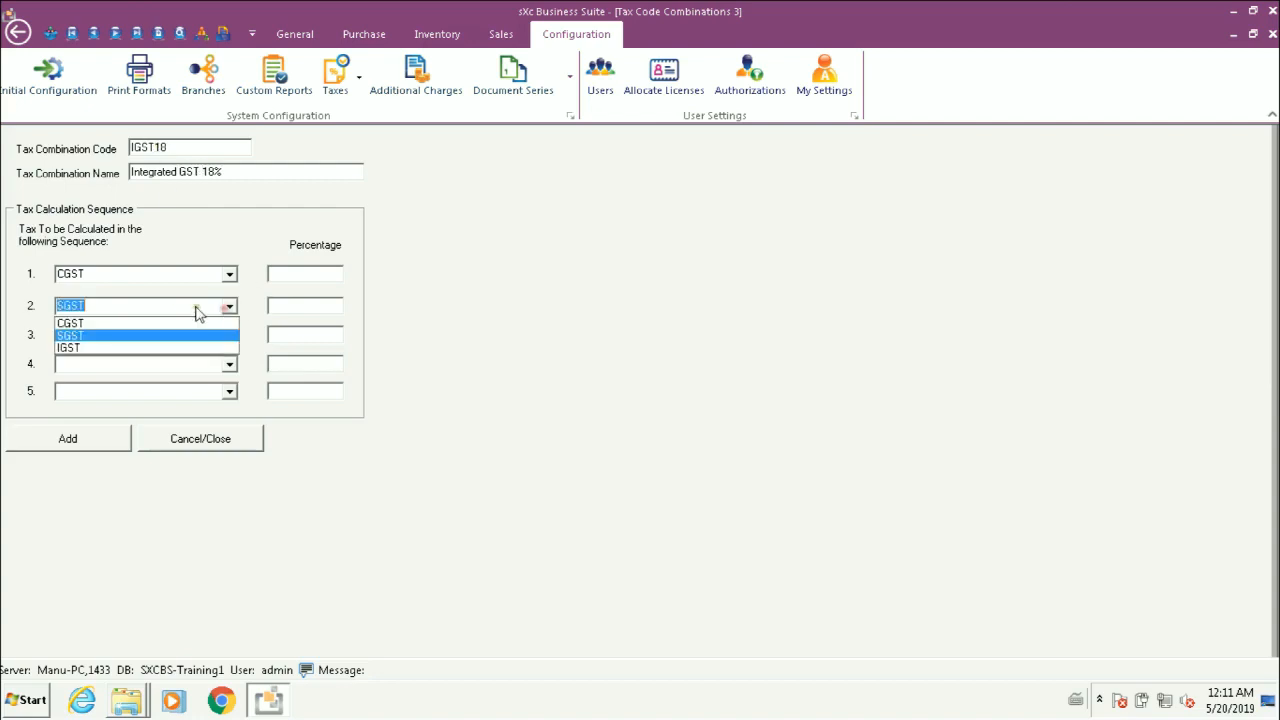
left_click(182, 307)
key("Delete")
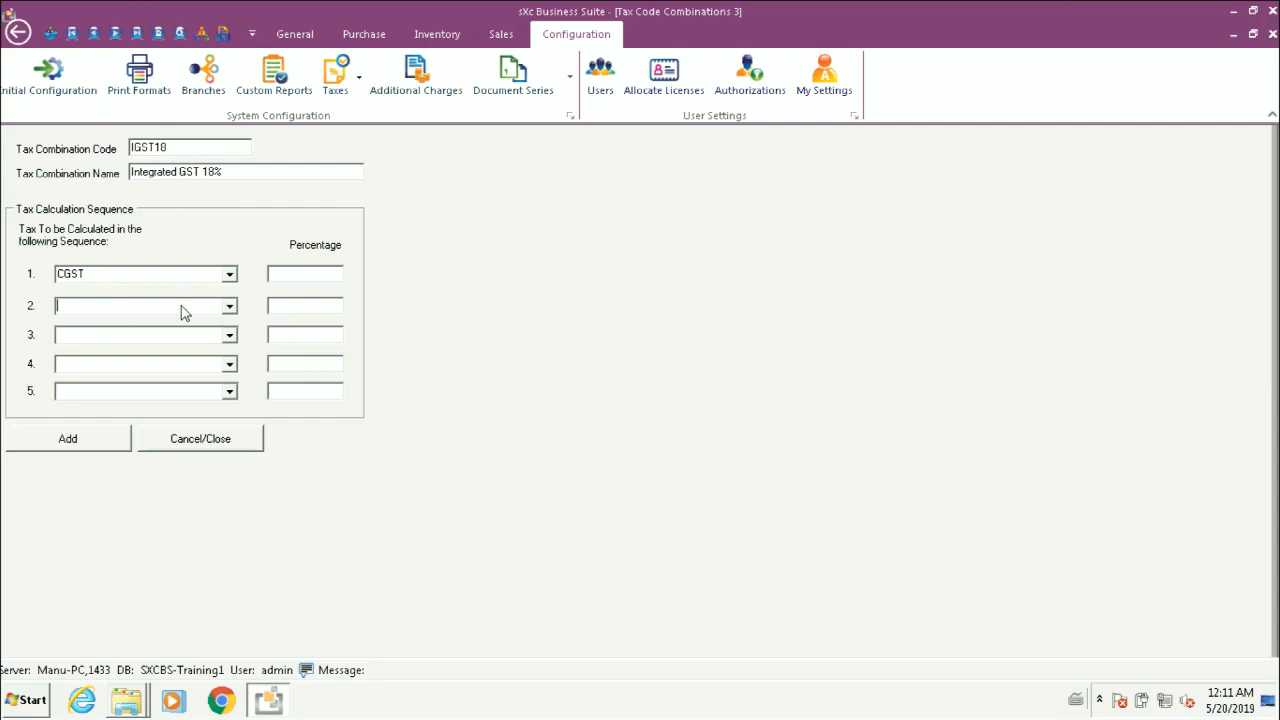
left_click(228, 274)
left_click(97, 316)
left_click(306, 272)
type("18")
left_click(67, 441)
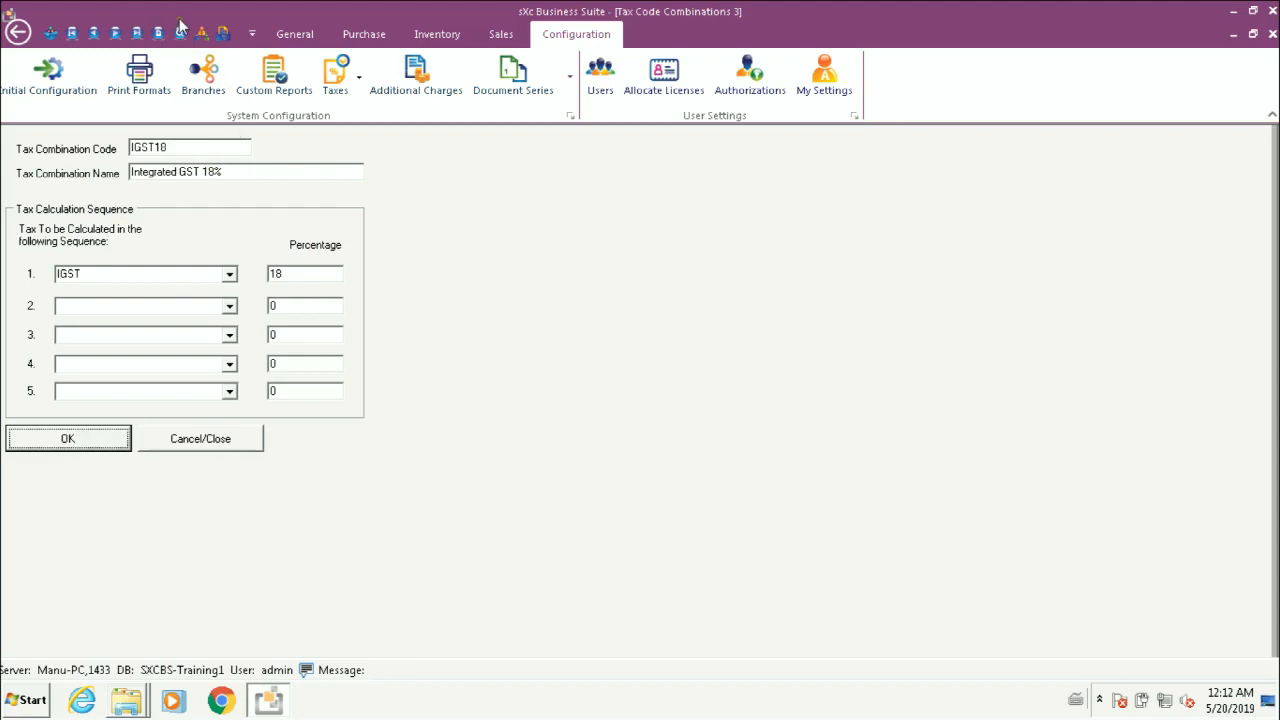
Search for all saved tax combinations and select LocalGST18 in the list
left_click(318, 33)
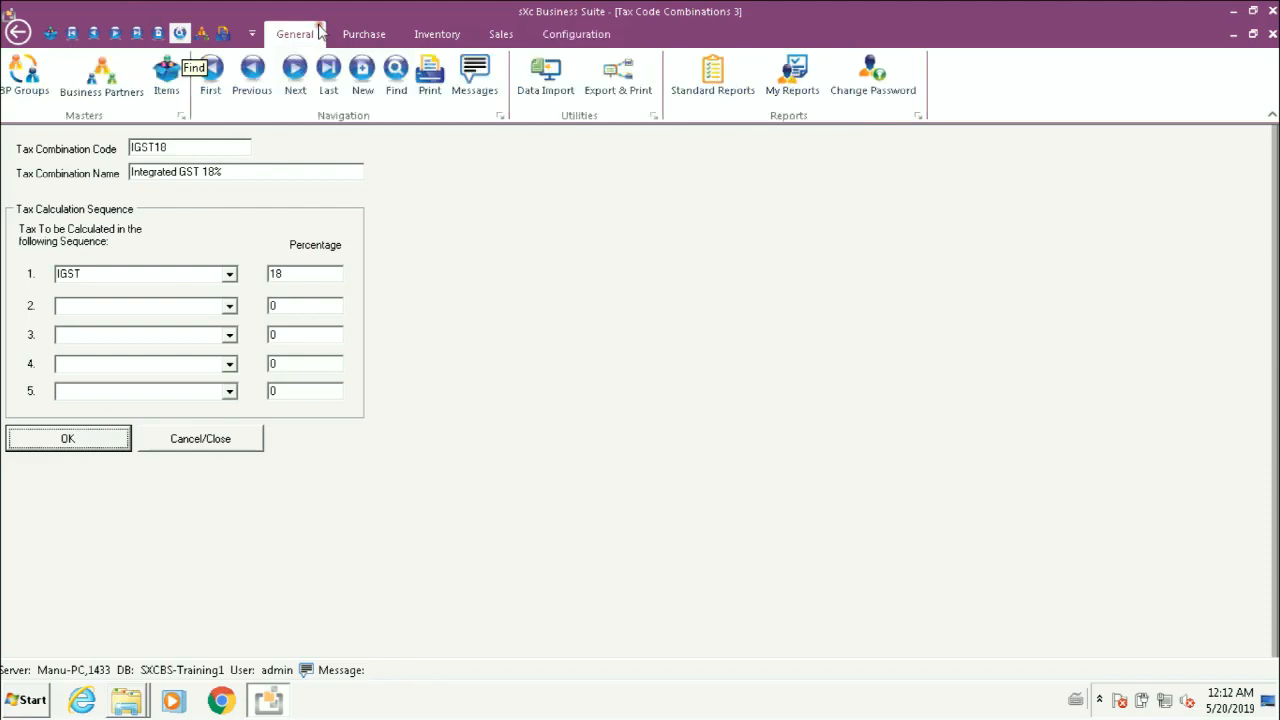
left_click(396, 68)
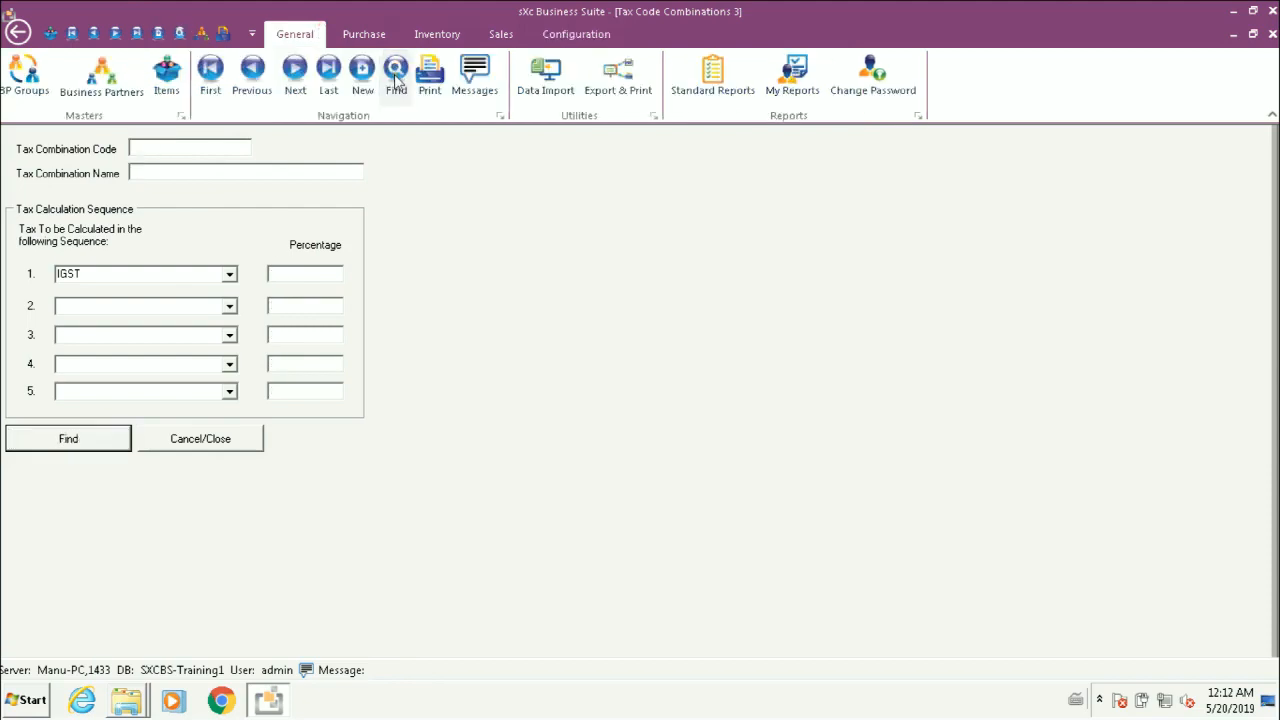
left_click(58, 438)
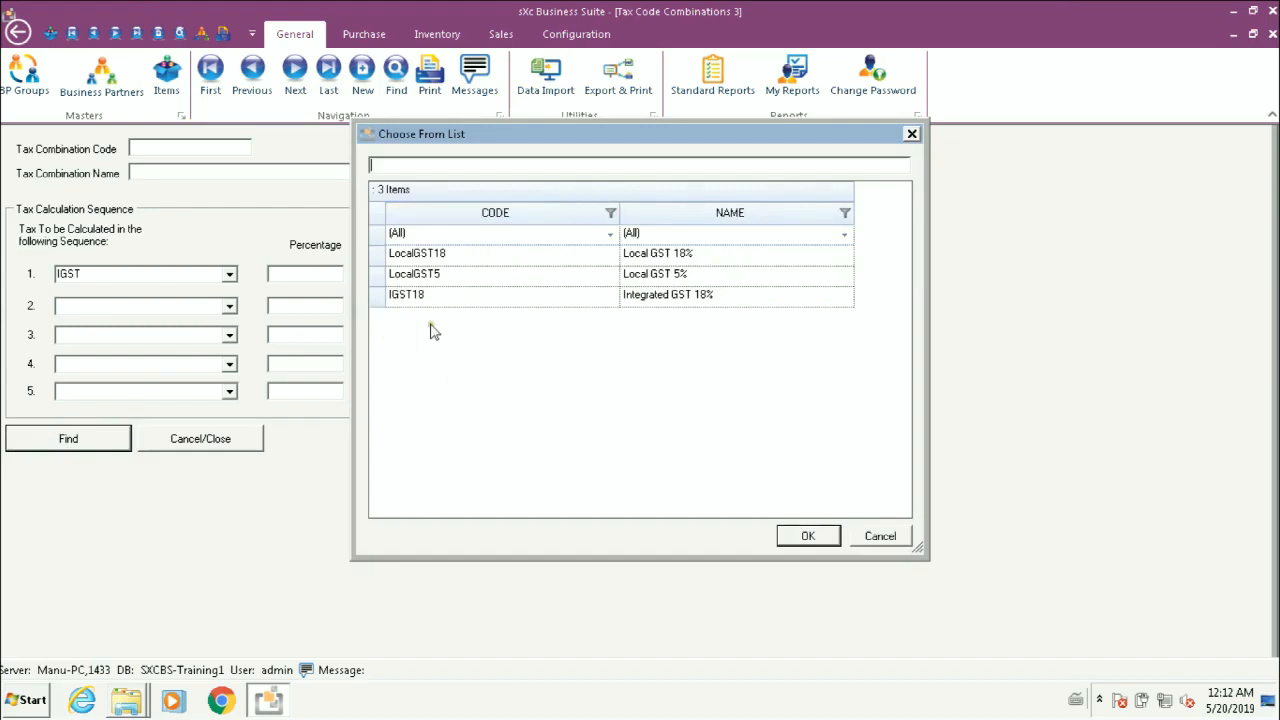
left_click(452, 257)
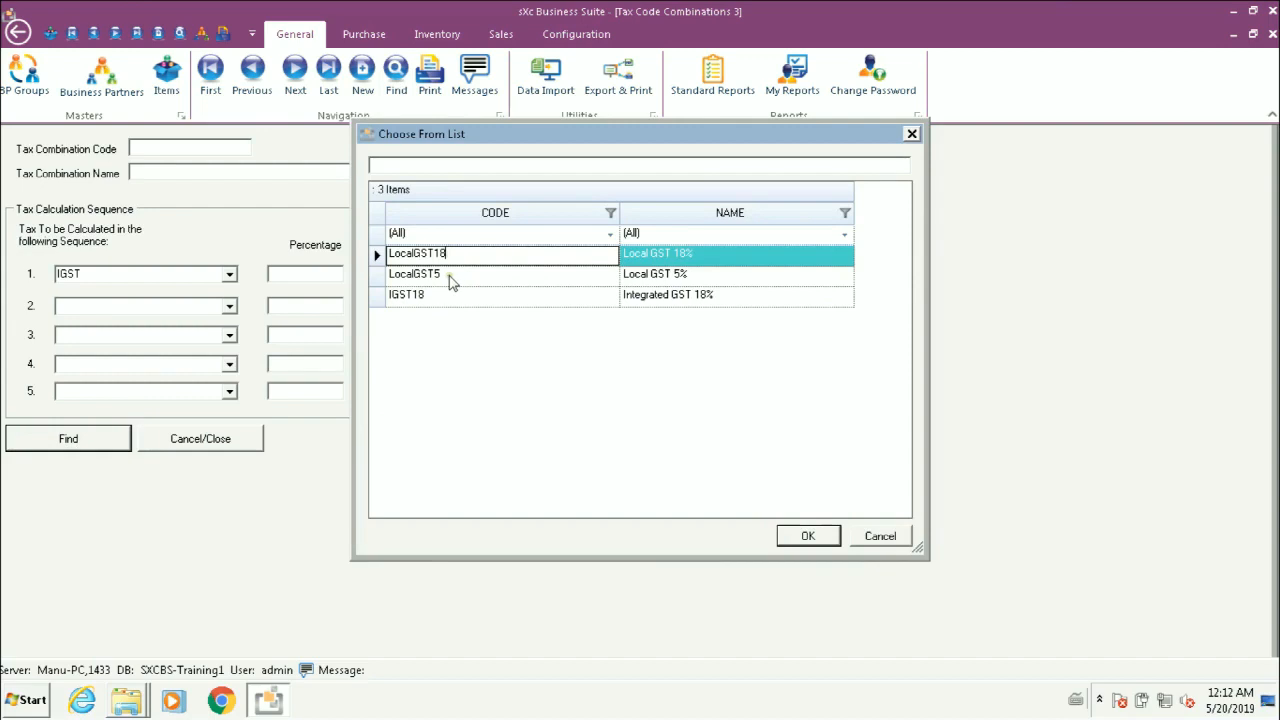